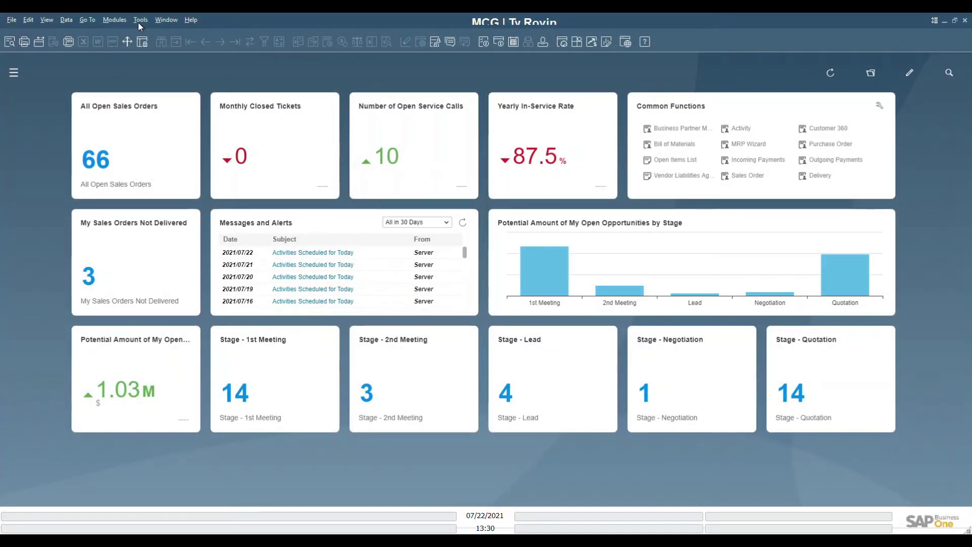
# Open Tools > Pervasive Analytics and select the Customer Receivables KPI under My KPIs.
pyautogui.click(137, 21)
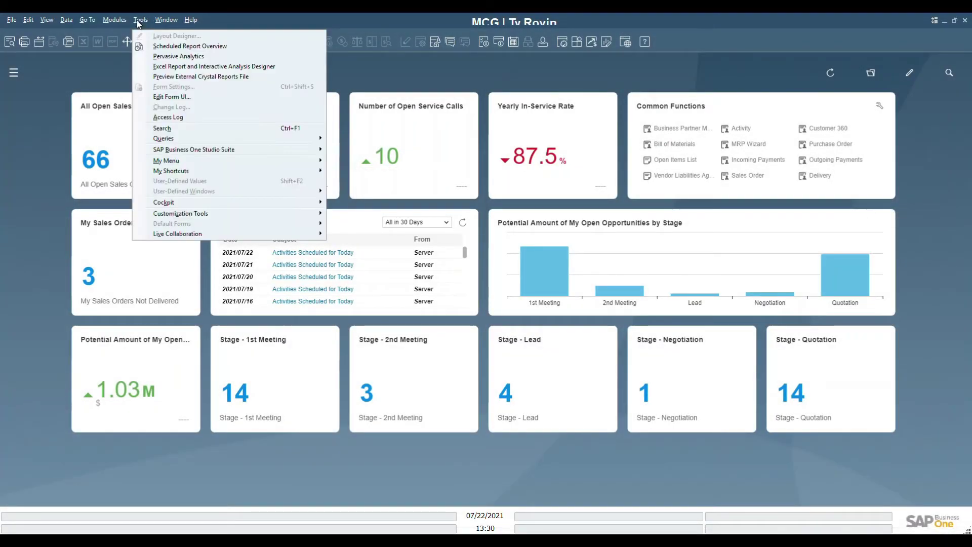
pyautogui.click(168, 57)
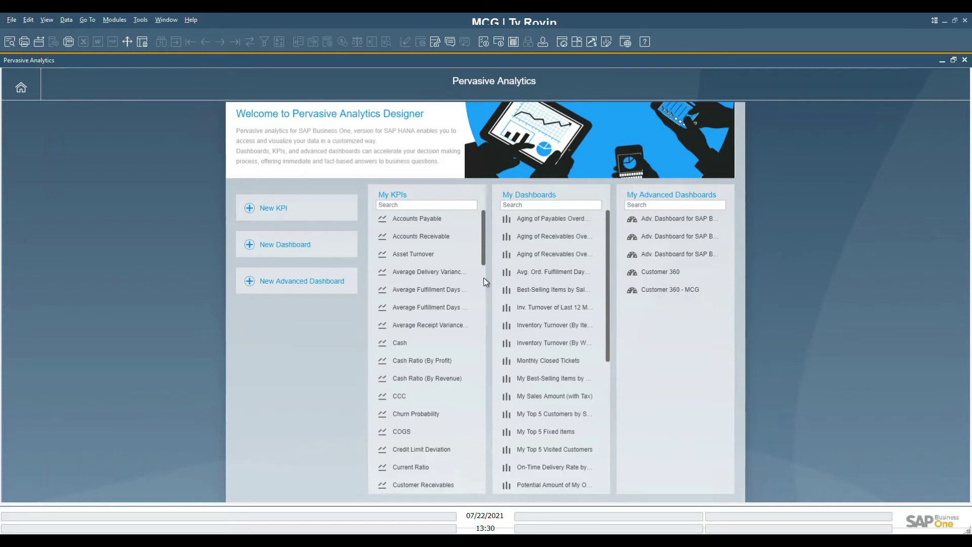
pyautogui.click(417, 485)
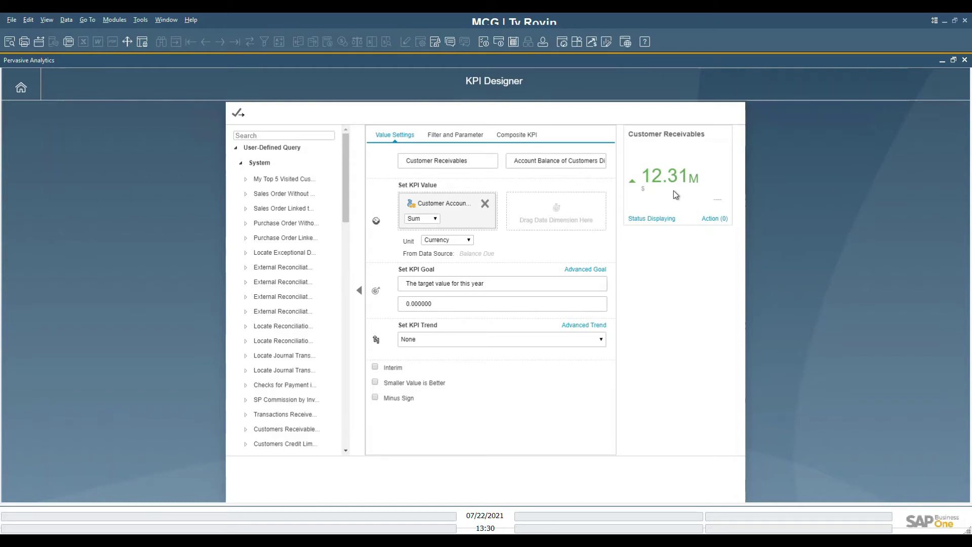
pyautogui.moveTo(637, 187)
# Return to the Pervasive Analytics start page and begin a new dashboard's base data source selection.
pyautogui.click(20, 89)
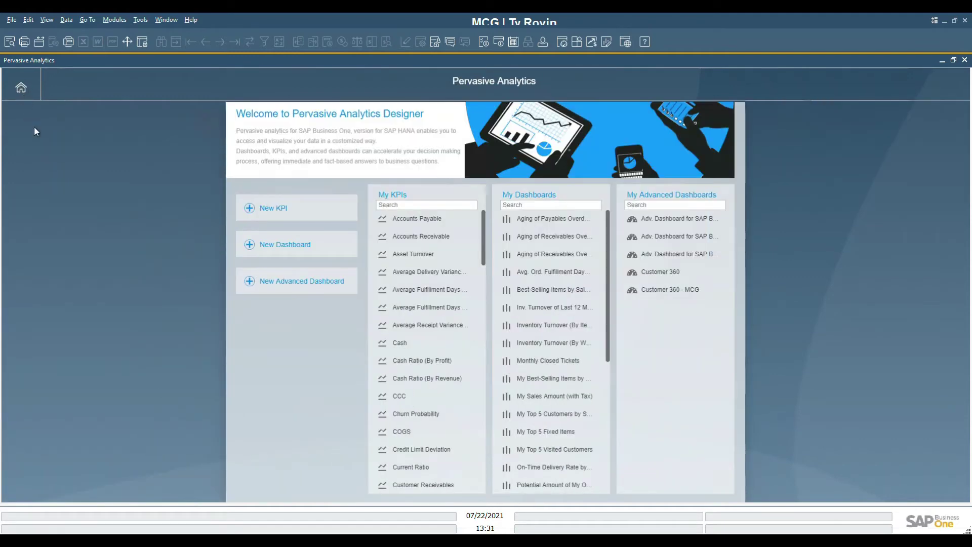
pyautogui.click(249, 245)
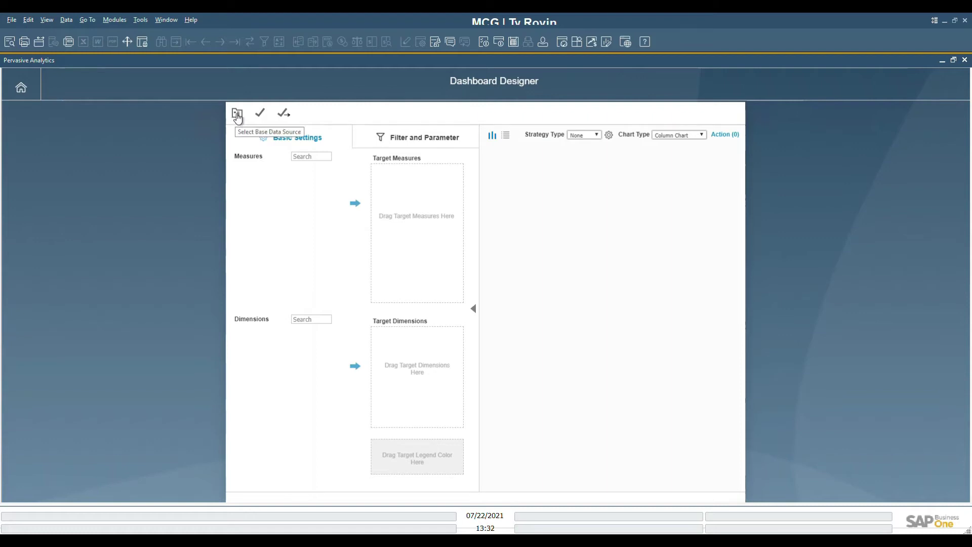
pyautogui.click(238, 117)
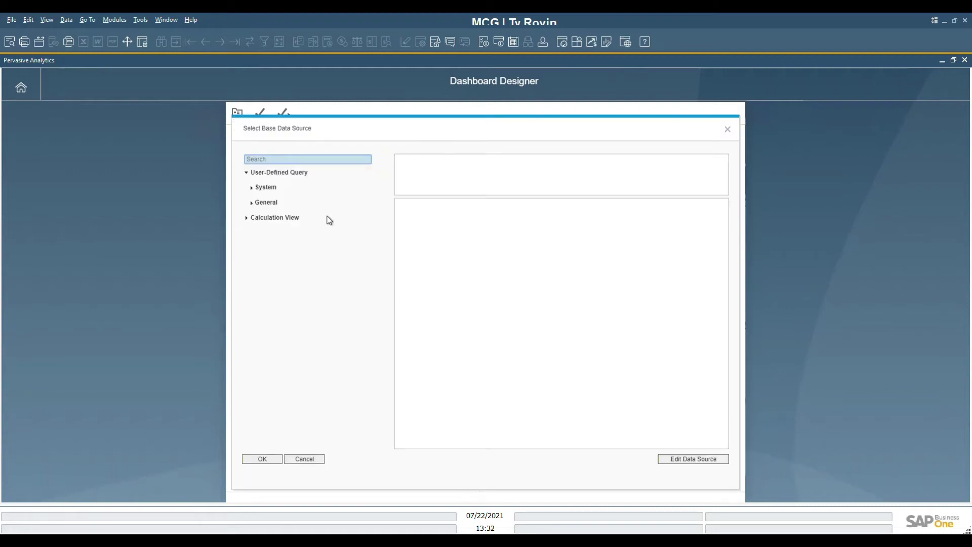
# Browse Calculation View > Sales > Single Document Transactions and preview Sales Quotation Details.
pyautogui.click(251, 189)
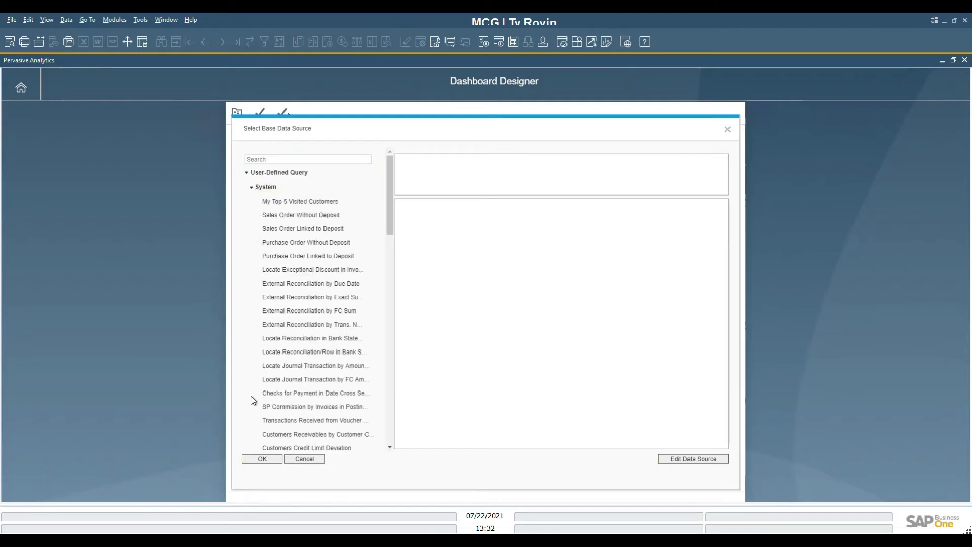
pyautogui.click(252, 189)
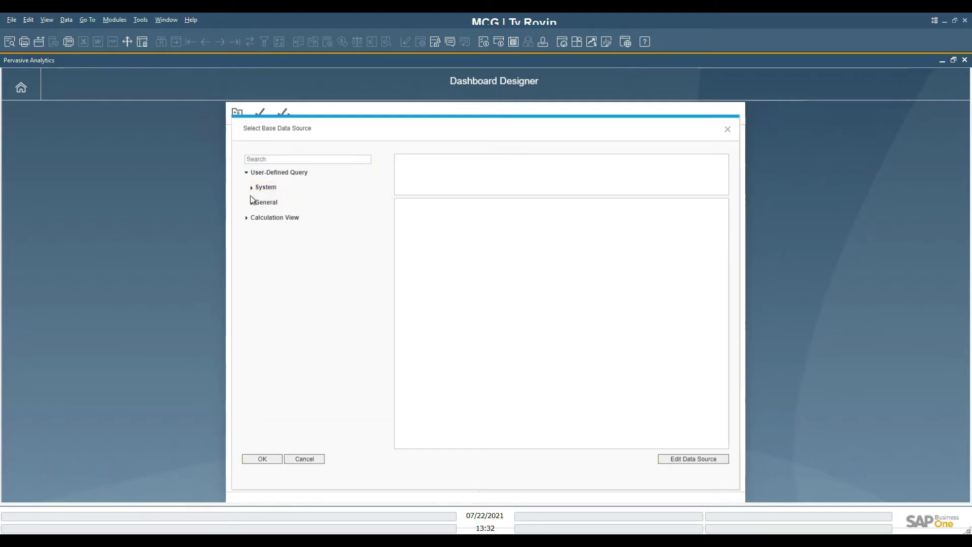
pyautogui.click(250, 203)
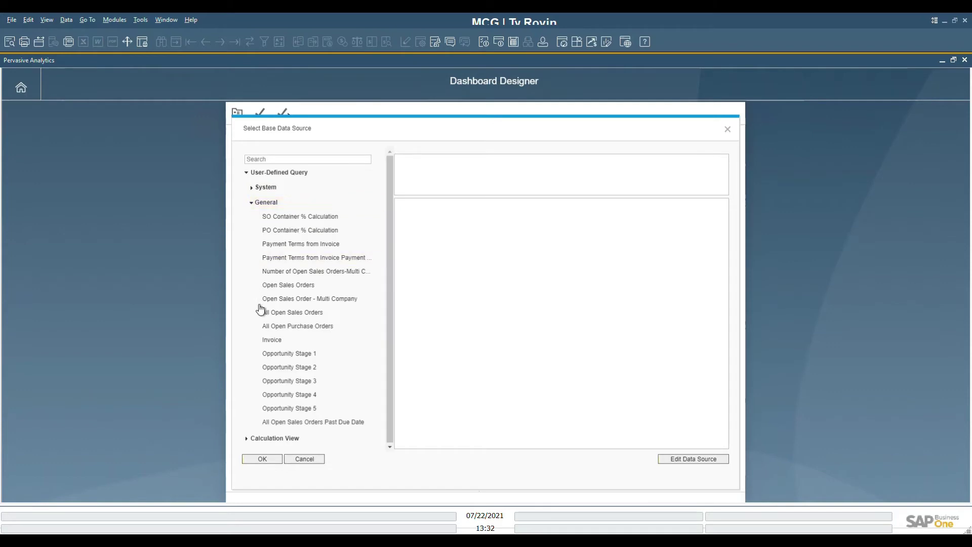
pyautogui.click(252, 203)
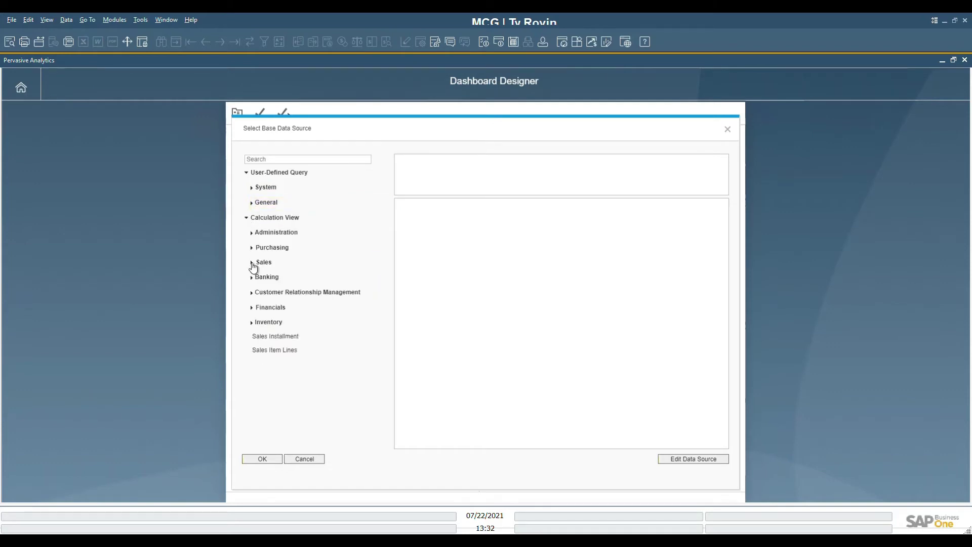
pyautogui.click(252, 264)
pyautogui.click(258, 296)
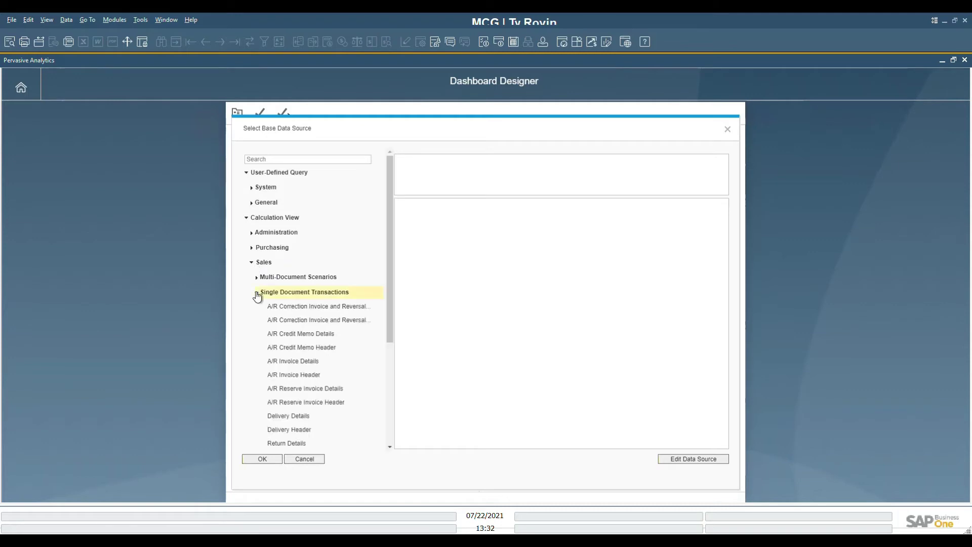
pyautogui.scroll(-3, 286, 340)
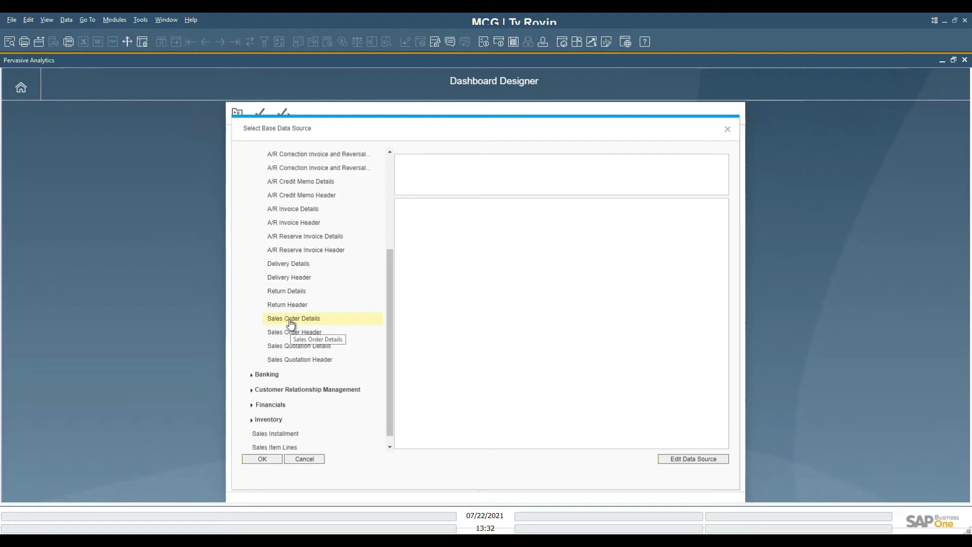
pyautogui.click(299, 346)
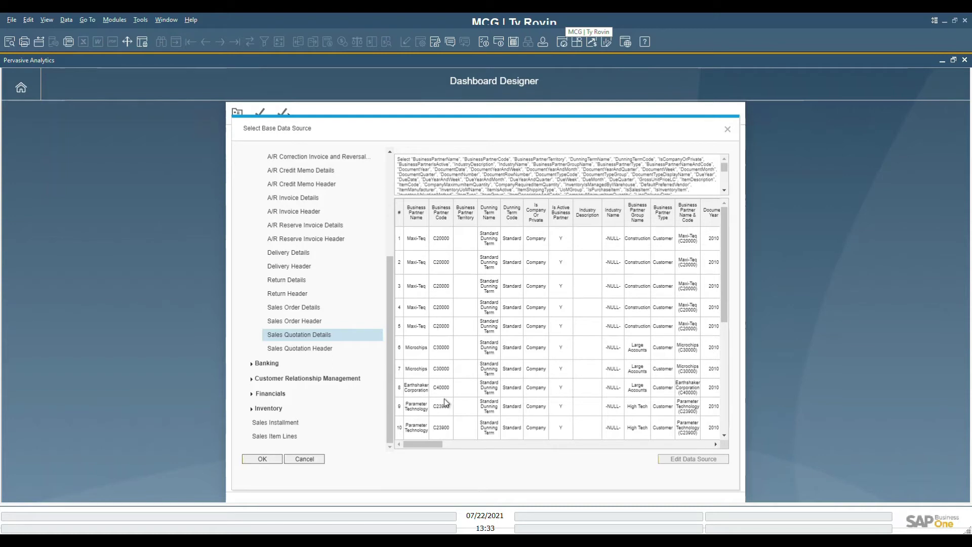
# Accept the data source and chart SUM(Quantity) by Business Partner Name and Item Description.
pyautogui.click(262, 459)
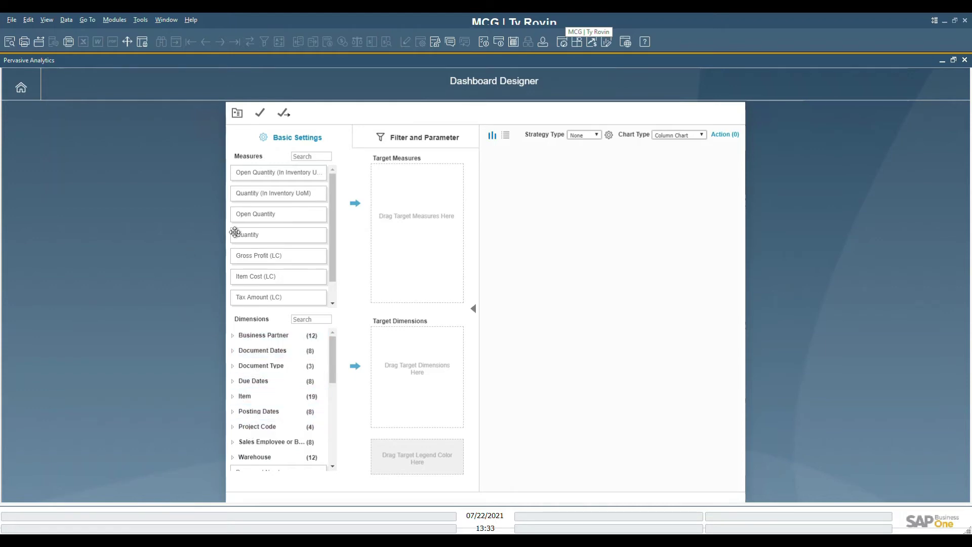
pyautogui.moveTo(249, 234); pyautogui.dragTo(395, 175)
pyautogui.click(234, 336)
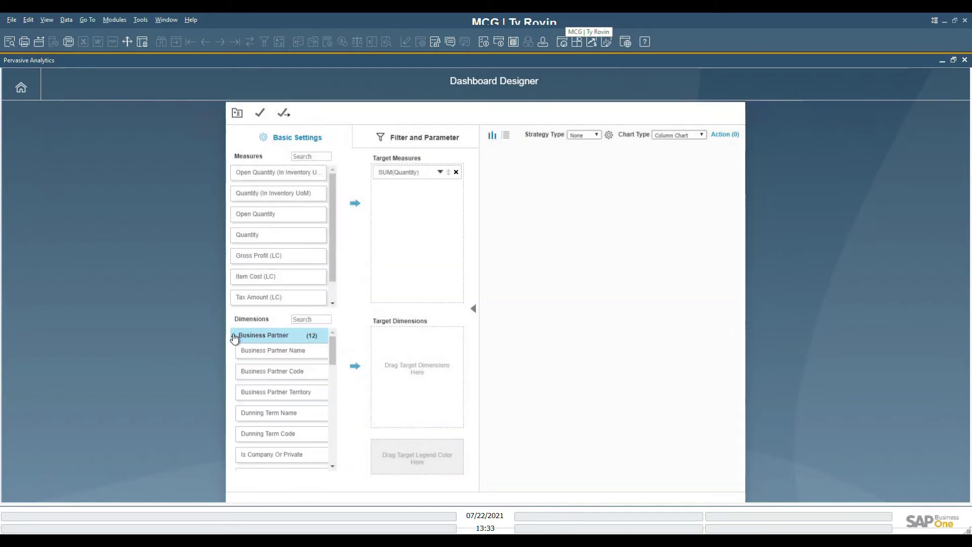
pyautogui.moveTo(252, 350); pyautogui.dragTo(400, 344)
pyautogui.click(234, 339)
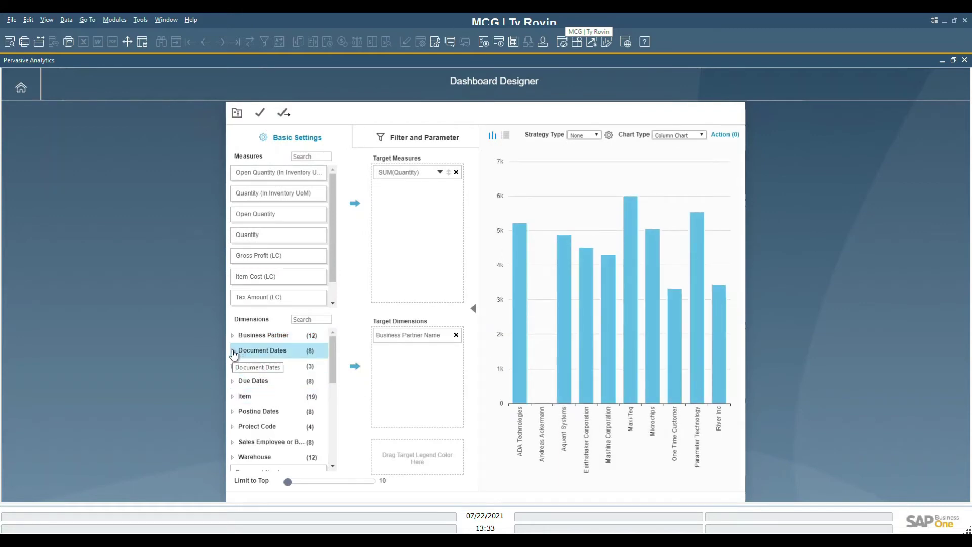
pyautogui.click(234, 397)
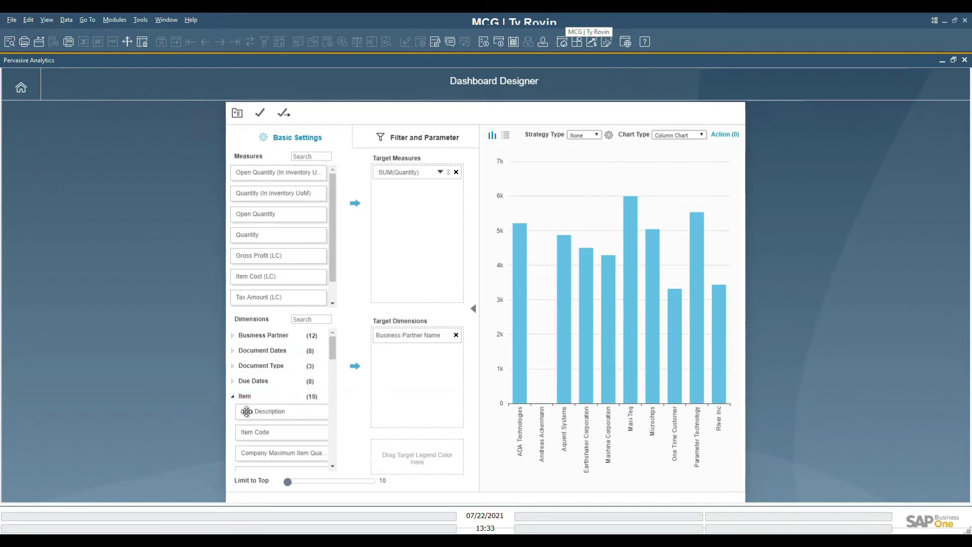
pyautogui.moveTo(247, 412); pyautogui.dragTo(403, 361)
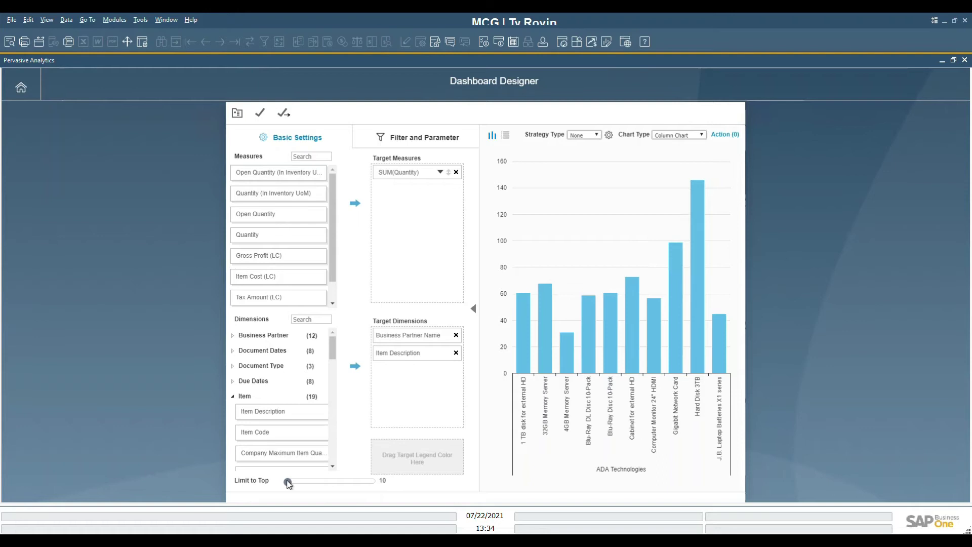
pyautogui.moveTo(288, 482); pyautogui.dragTo(301, 486)
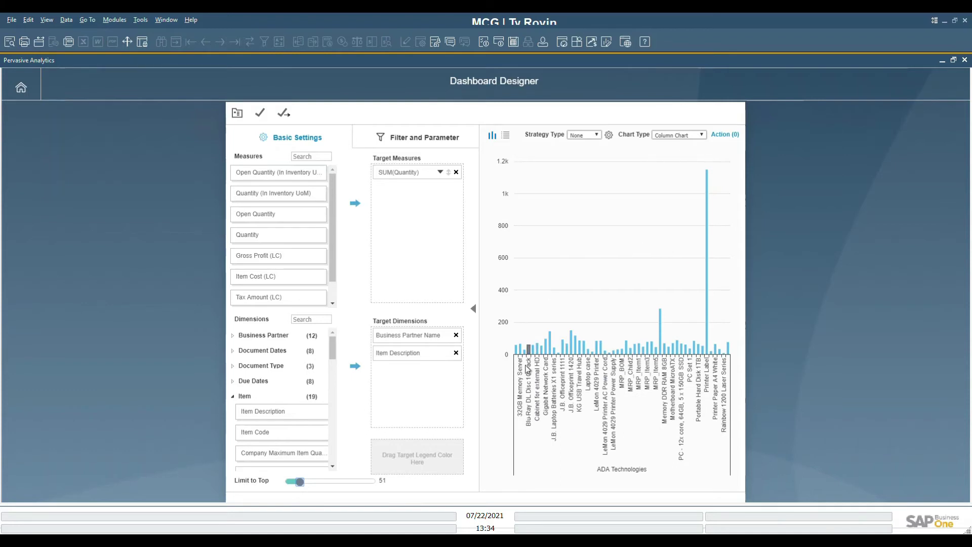
pyautogui.moveTo(299, 482); pyautogui.dragTo(278, 484)
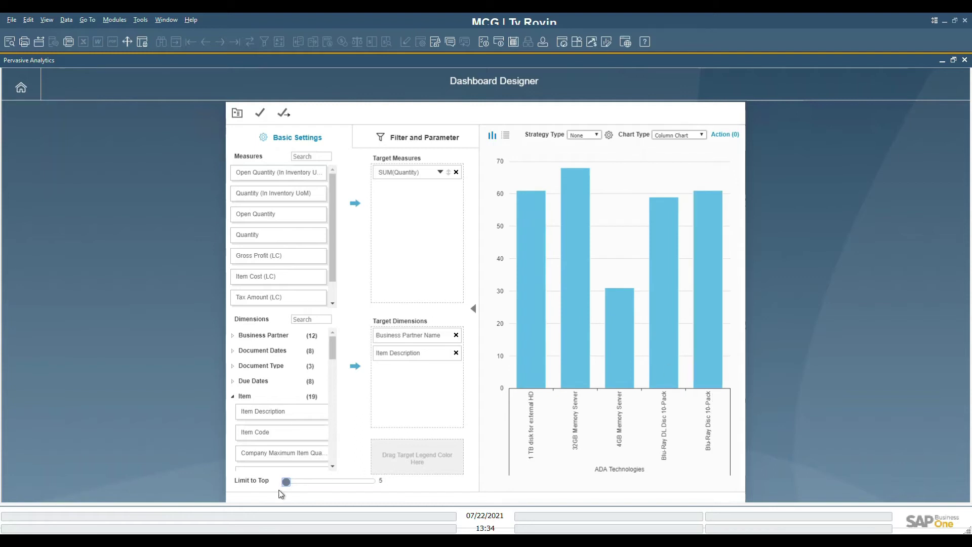
pyautogui.moveTo(293, 488); pyautogui.dragTo(287, 492)
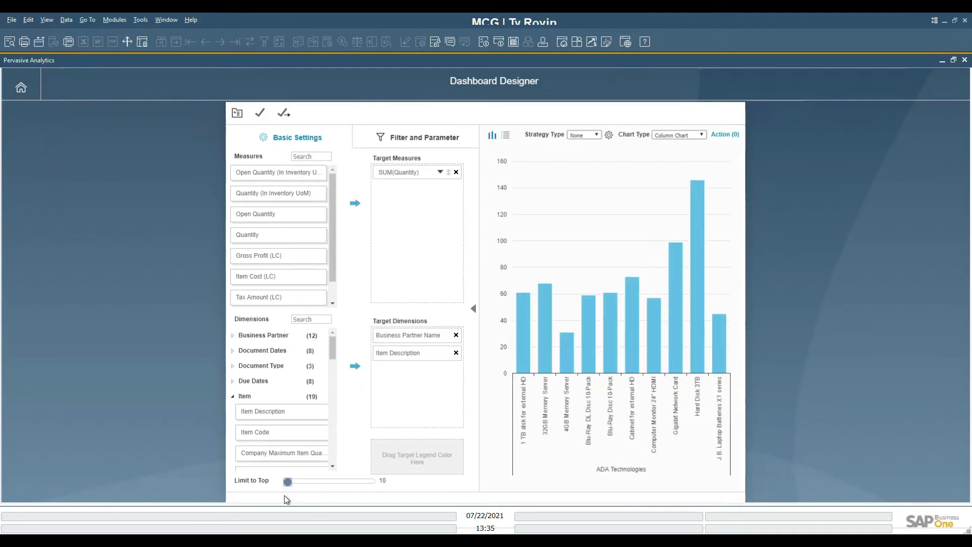
# Keep Strategy Type None and, after trying Line and Pie, choose Multiple Bar Chart.
pyautogui.click(599, 136)
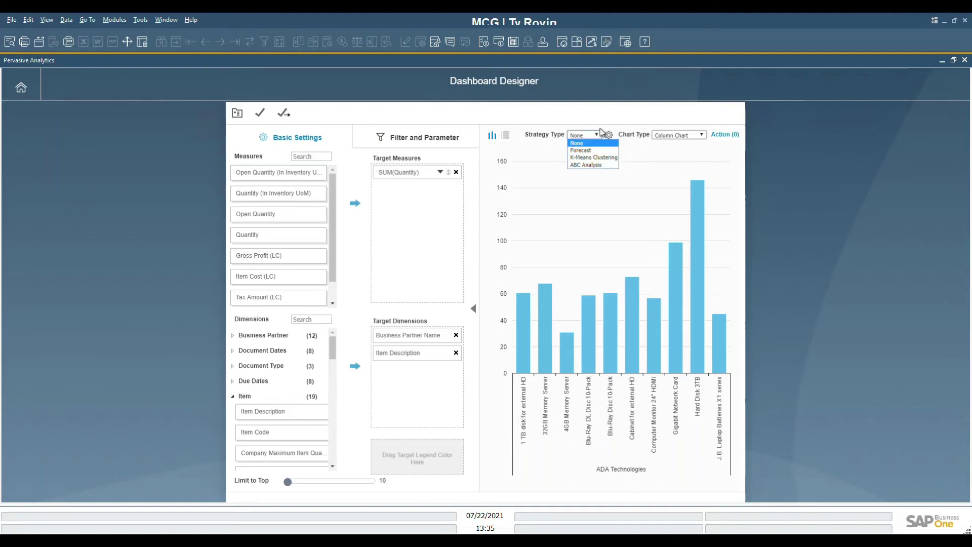
pyautogui.click(598, 135)
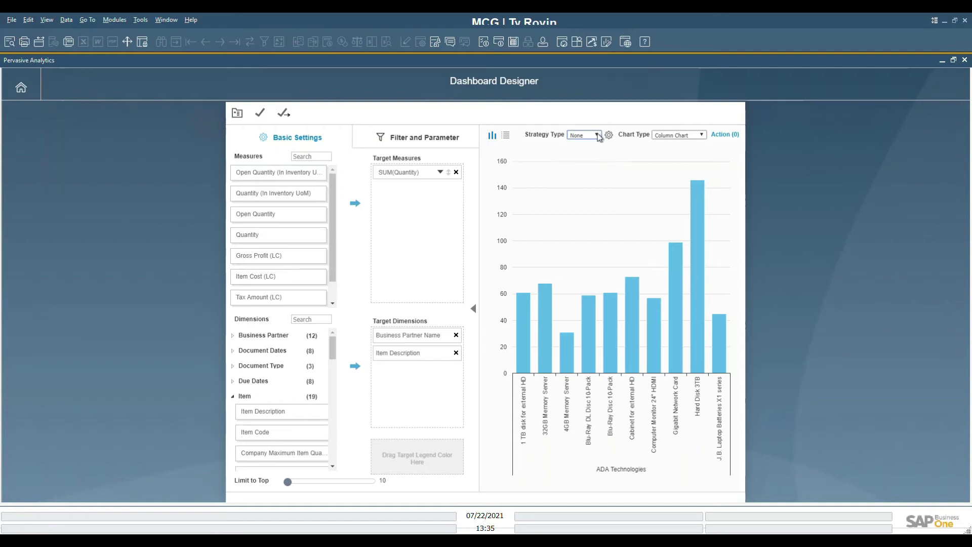
pyautogui.click(702, 136)
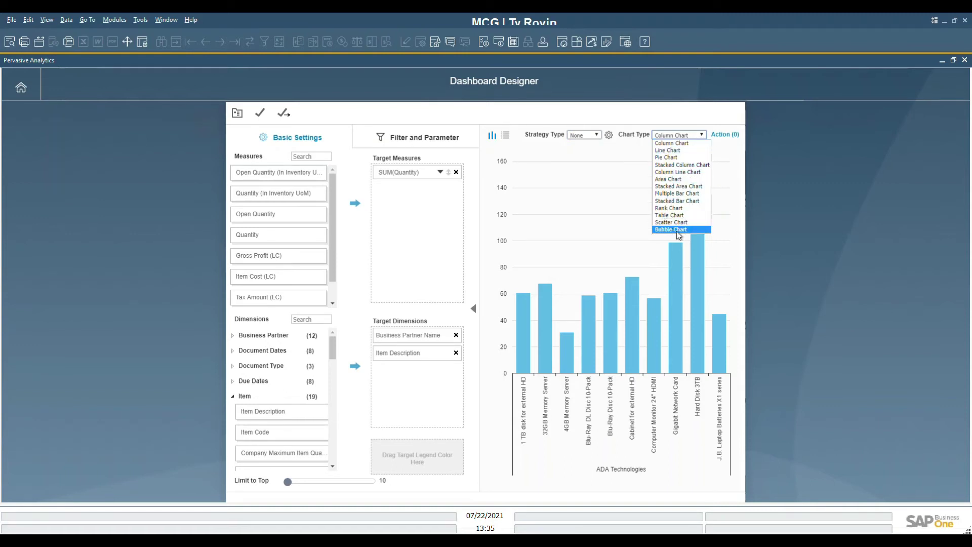
pyautogui.click(675, 153)
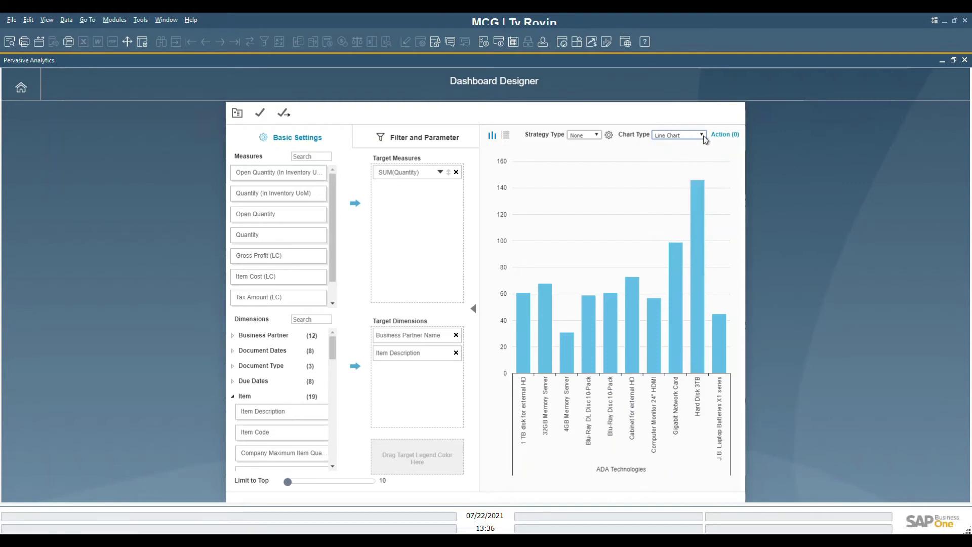
pyautogui.click(699, 134)
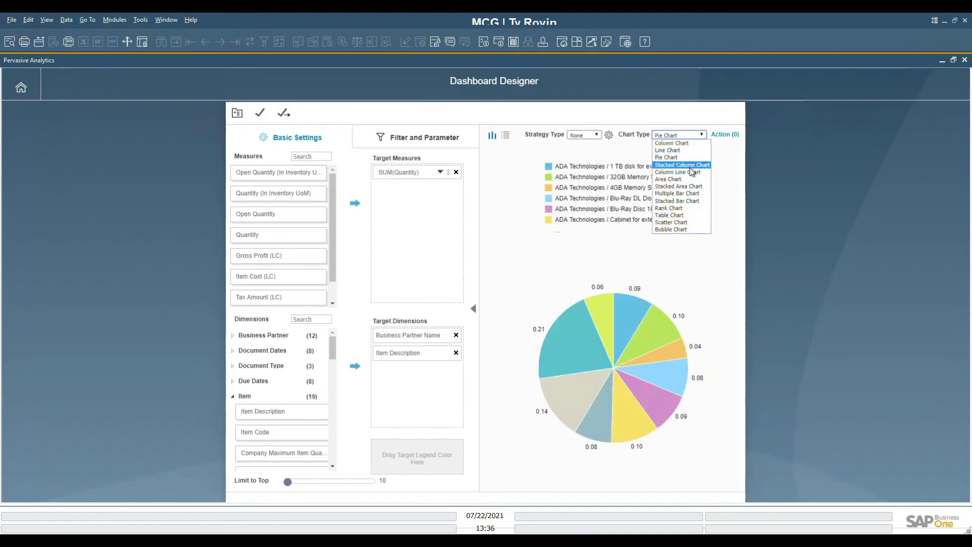
pyautogui.click(678, 194)
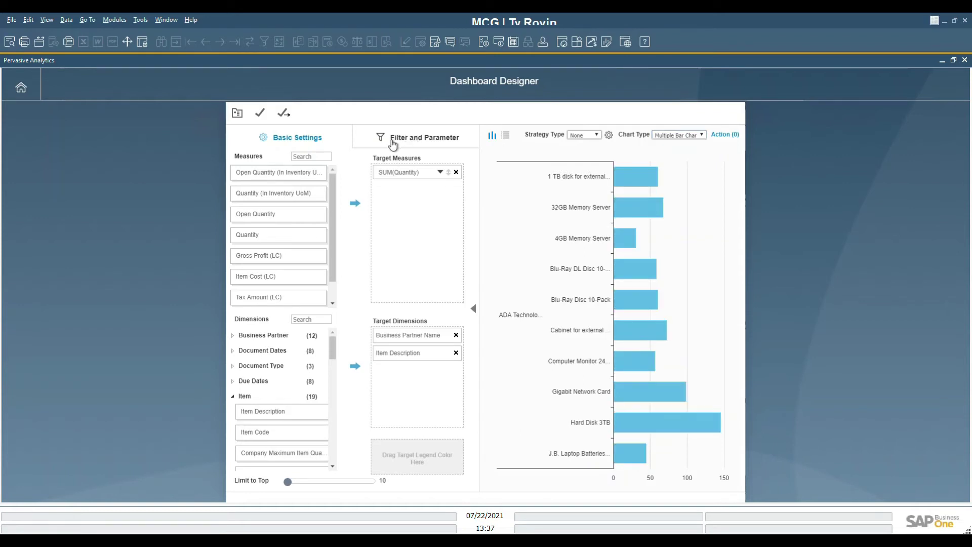
# Drag Due Date from the Due Dates fields into Active Filters to start a filter.
pyautogui.click(427, 142)
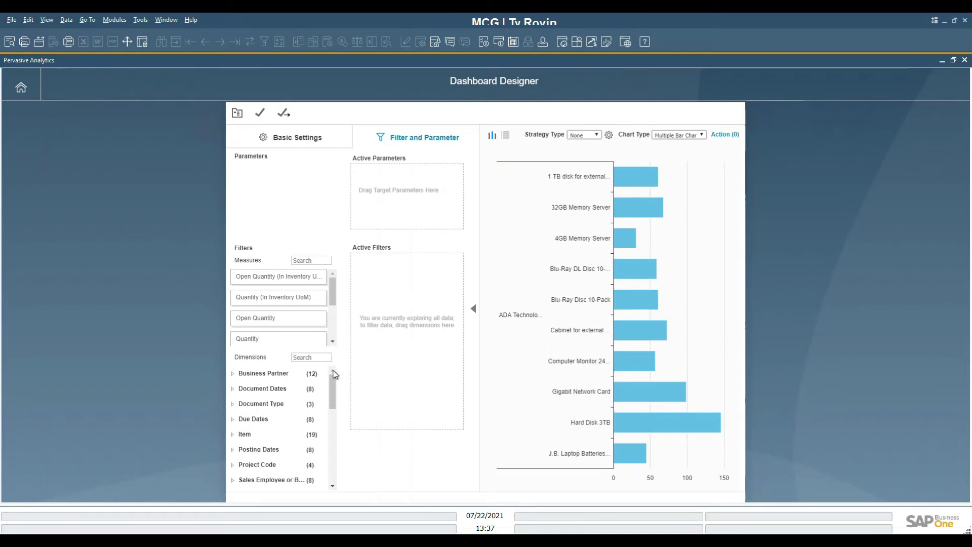
pyautogui.click(240, 420)
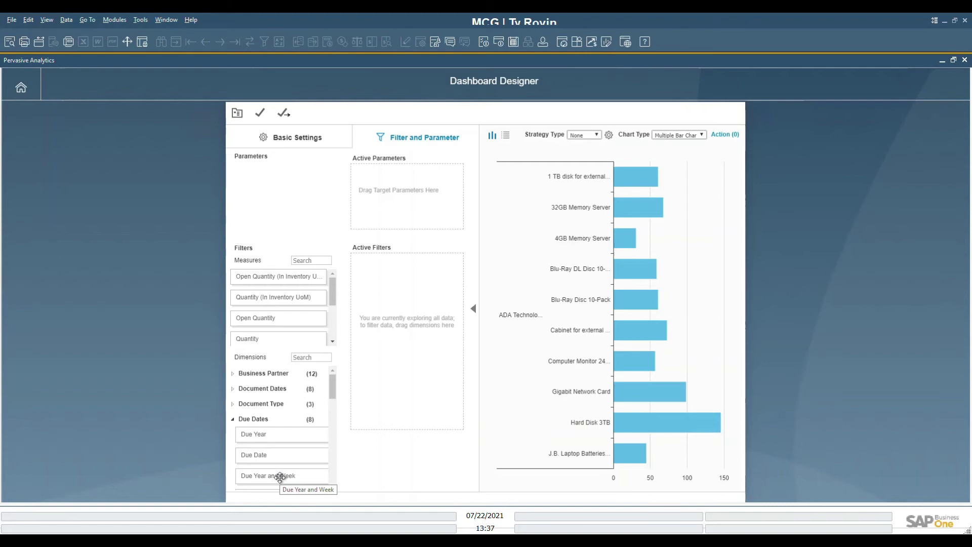
pyautogui.click(333, 486)
pyautogui.click(333, 487)
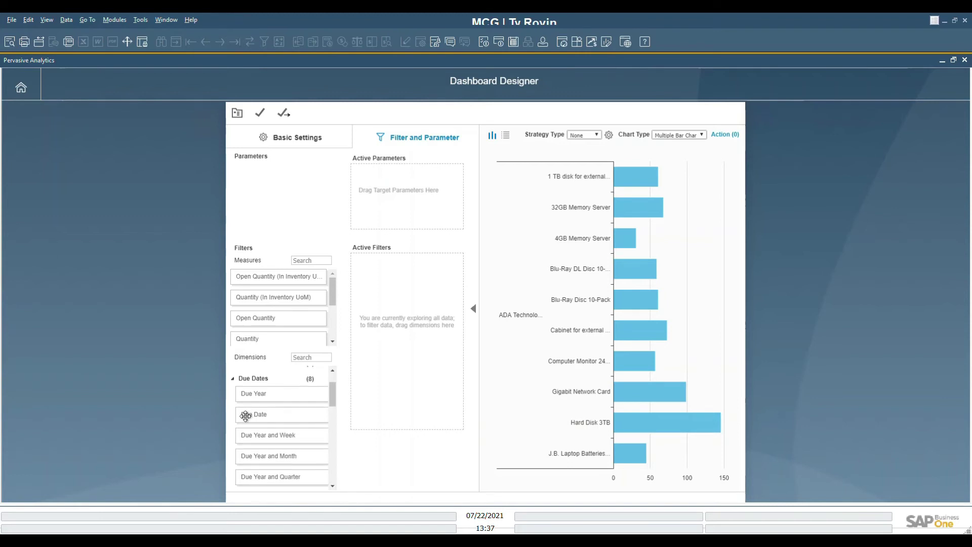
pyautogui.moveTo(260, 413); pyautogui.dragTo(379, 271)
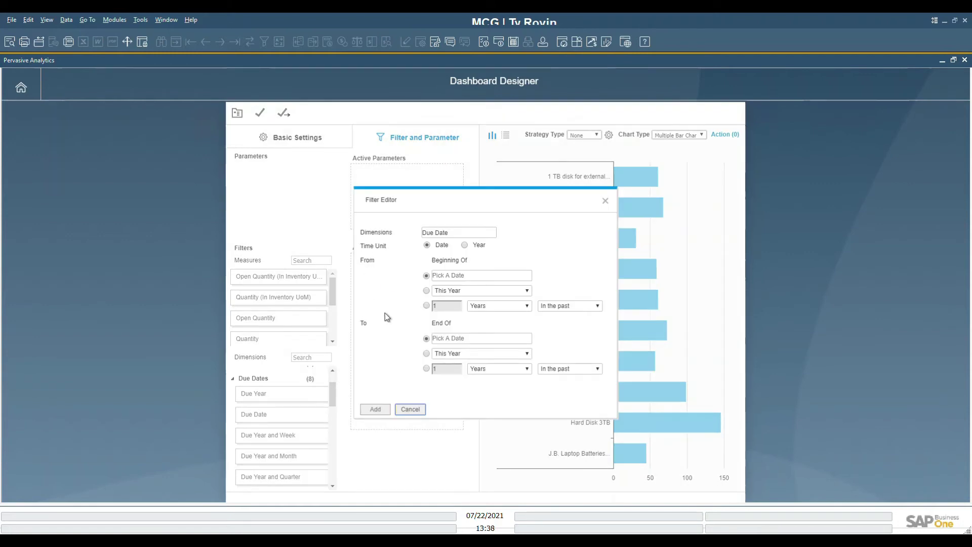
# Filter Due Date from 12 Months in the past to This Year and add it.
pyautogui.click(427, 290)
pyautogui.click(441, 306)
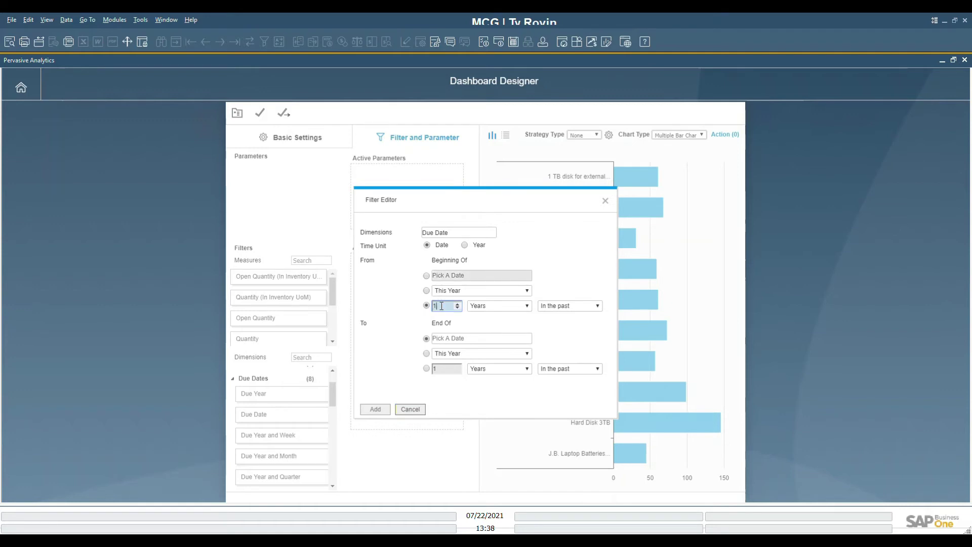
pyautogui.write('2')
pyautogui.press('Tab')
pyautogui.press('m')
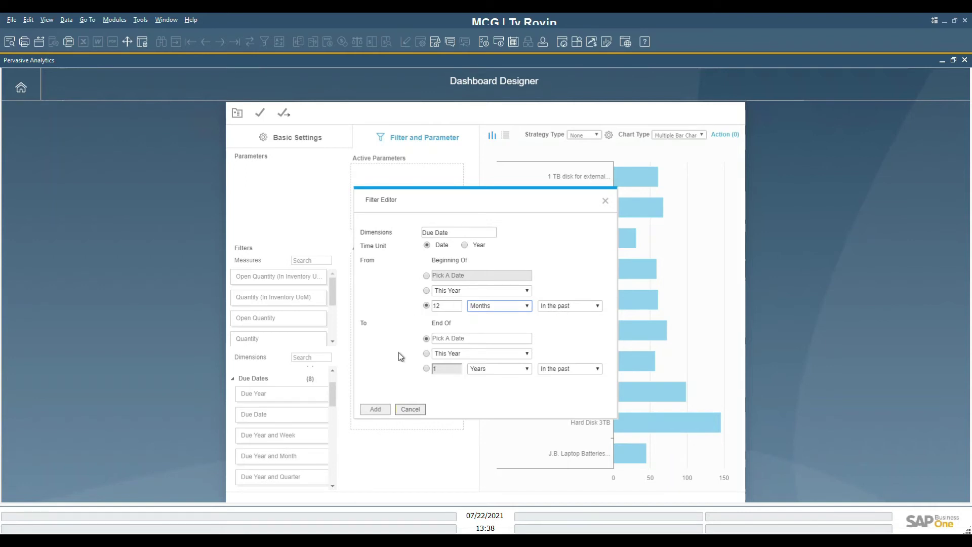
pyautogui.click(427, 353)
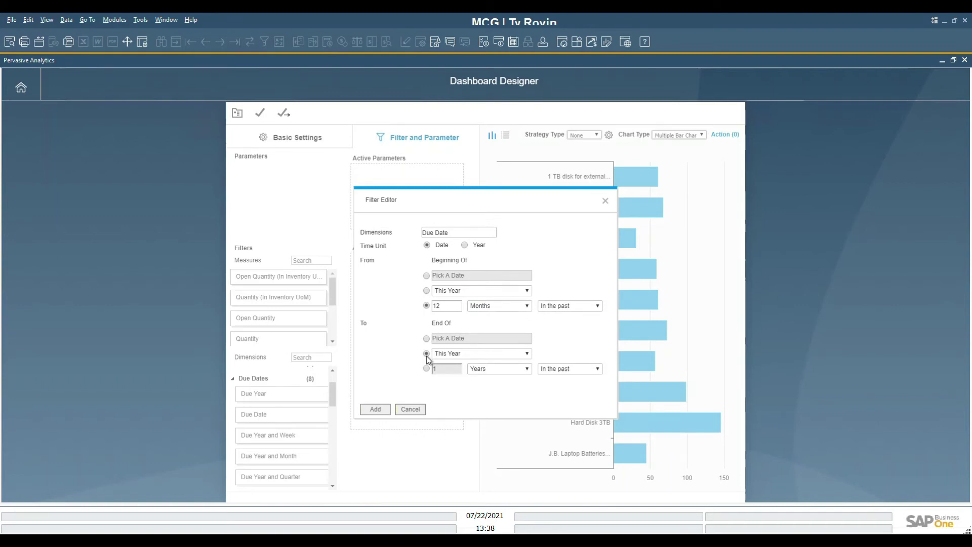
pyautogui.click(375, 409)
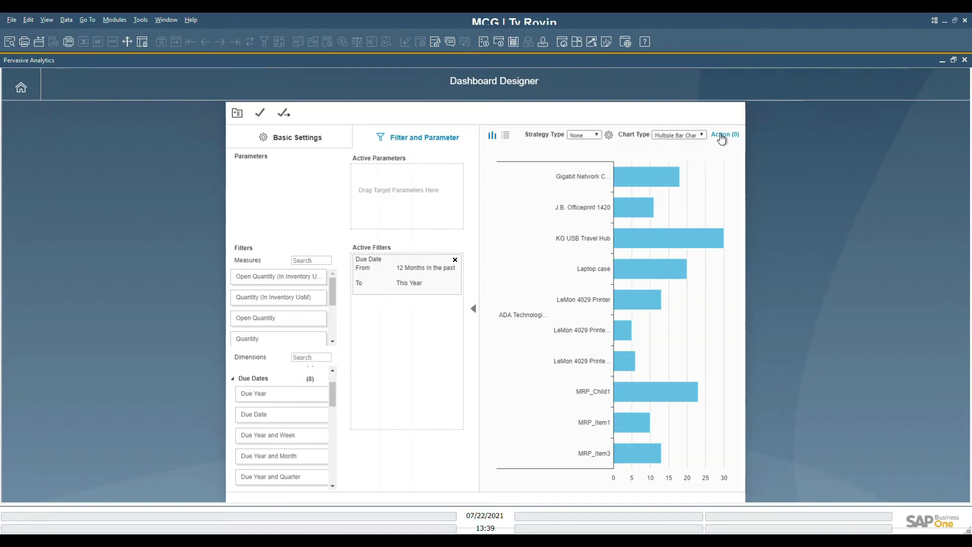
# Open the Action (0) settings above the dashboard chart.
pyautogui.click(722, 136)
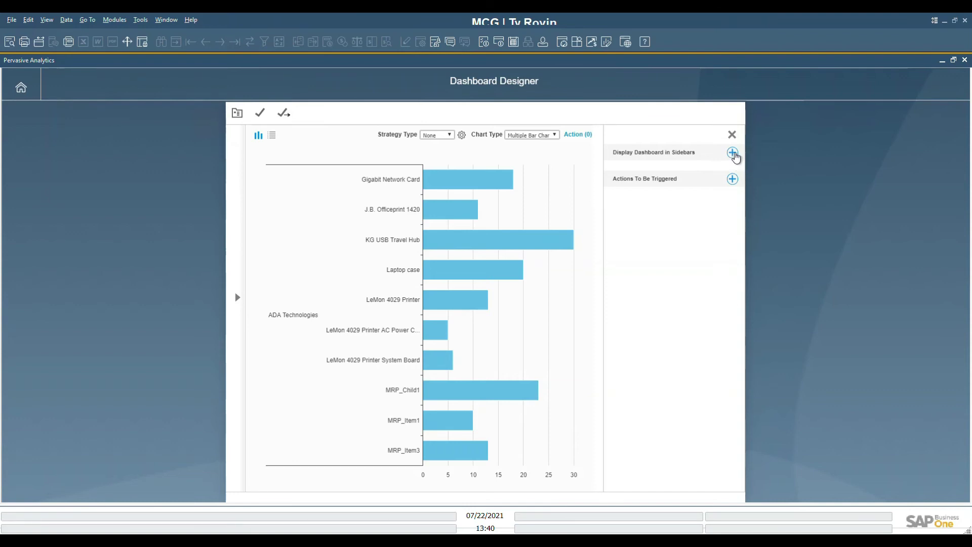
# Add a new Display Dashboard in Sidebar action named 'Sales Order Quantity'.
pyautogui.click(733, 153)
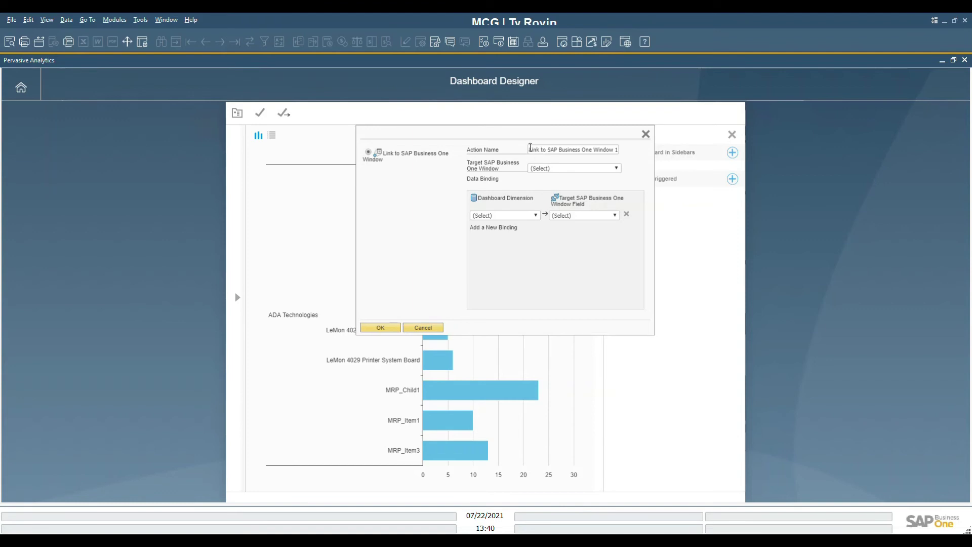
pyautogui.tripleClick(572, 150)
pyautogui.write('Sales Order Quantity')
# Target the Sales Order window, binding Business Partner Code to Customer/Vendor Code, and confirm.
pyautogui.click(617, 170)
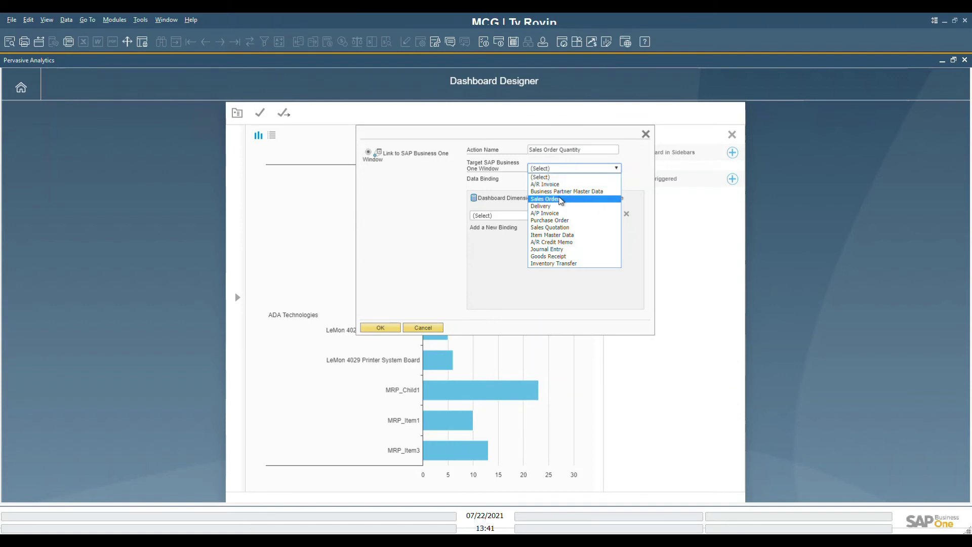
pyautogui.click(559, 199)
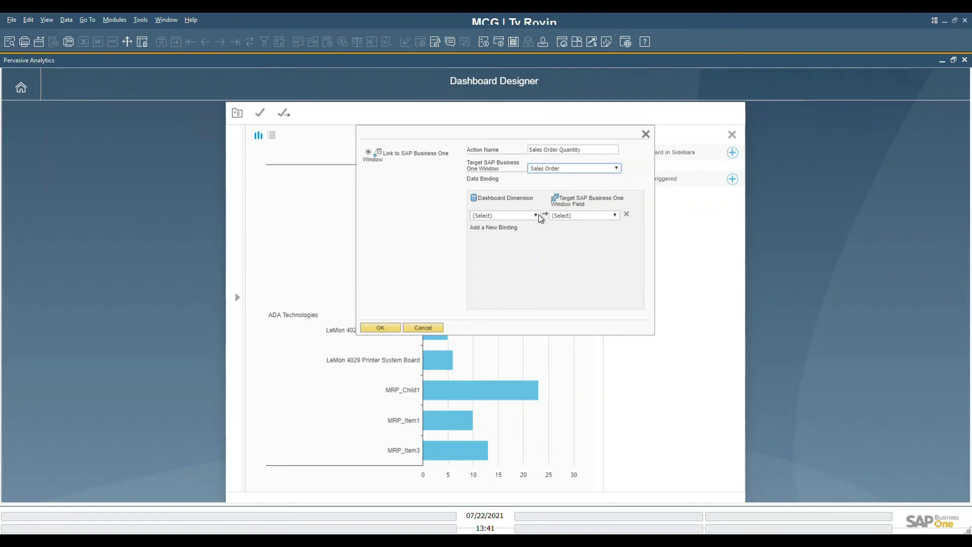
pyautogui.click(535, 216)
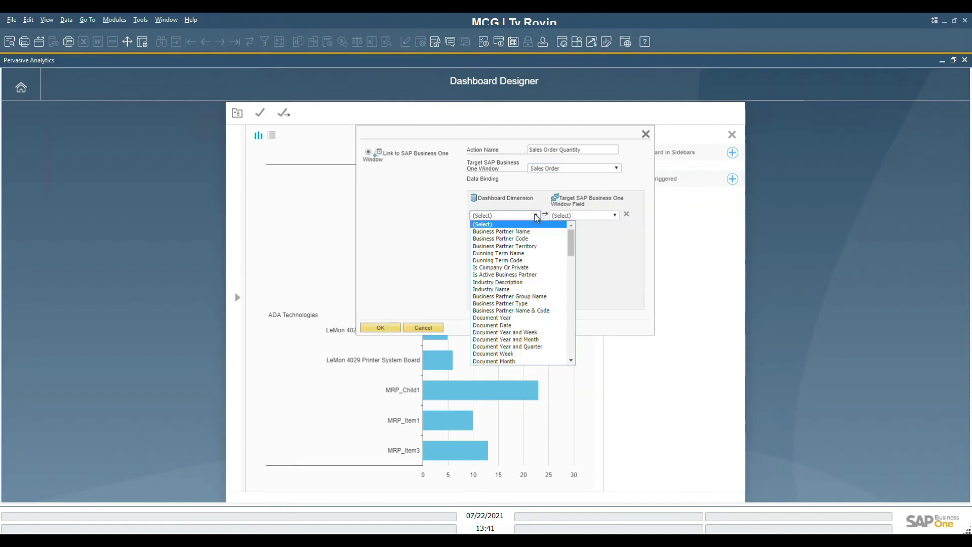
pyautogui.click(519, 239)
pyautogui.click(616, 216)
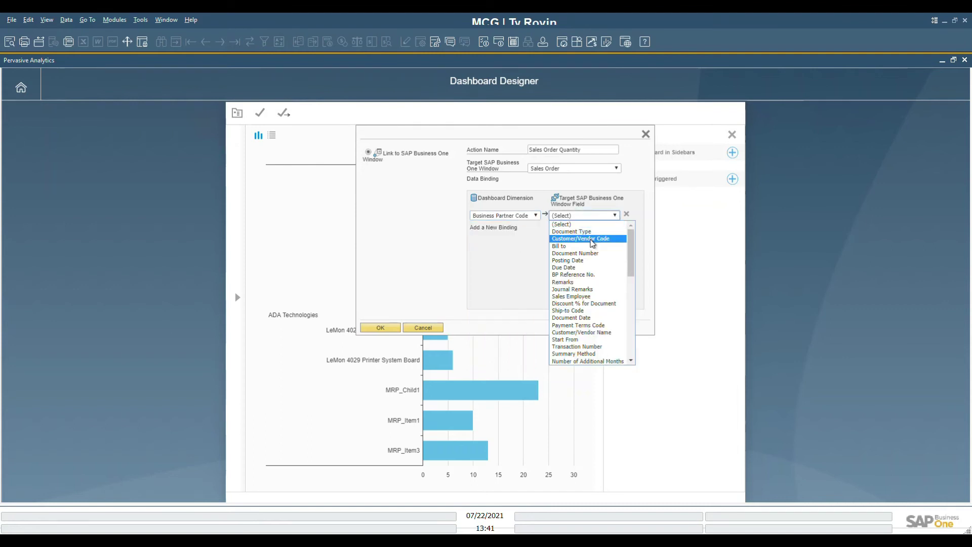
pyautogui.click(593, 239)
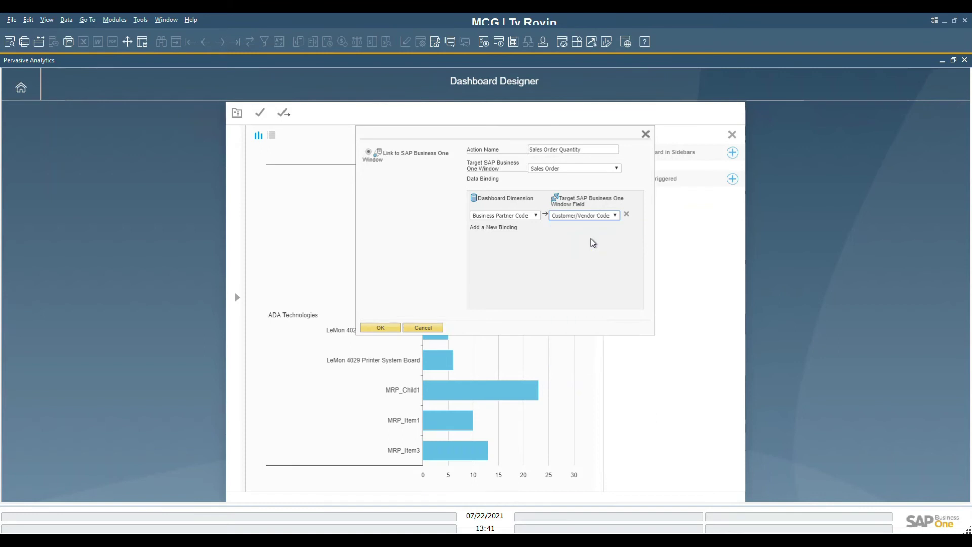
pyautogui.press('Return')
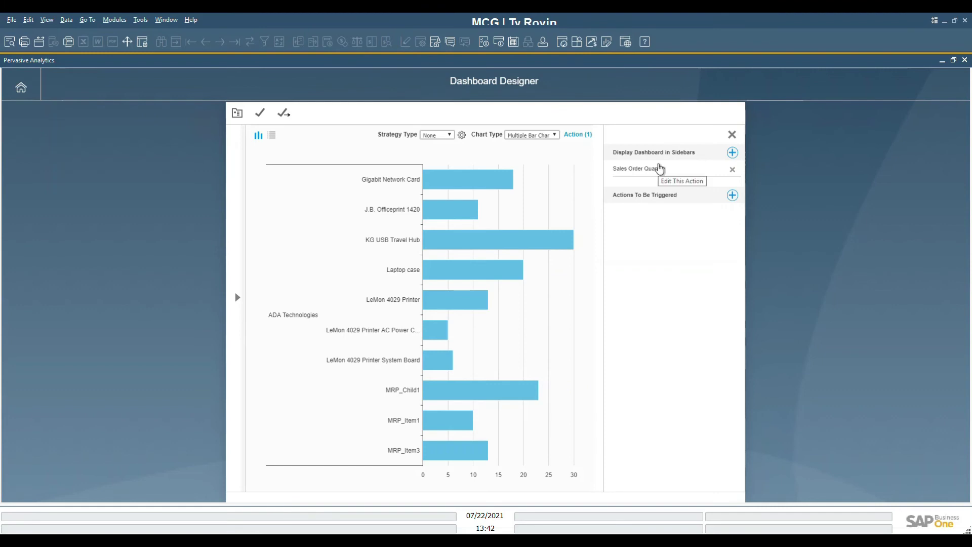
pyautogui.click(114, 22)
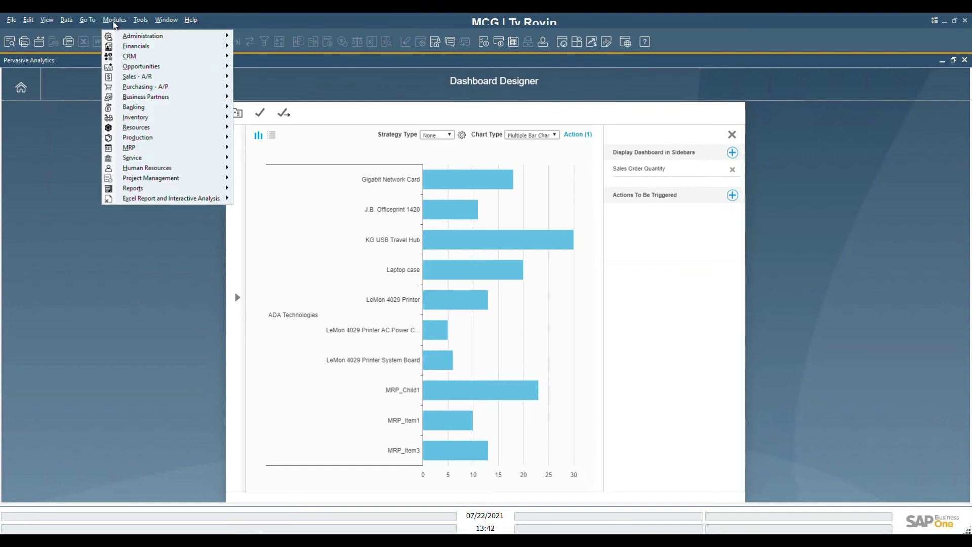
pyautogui.moveTo(142, 81)
pyautogui.click(267, 96)
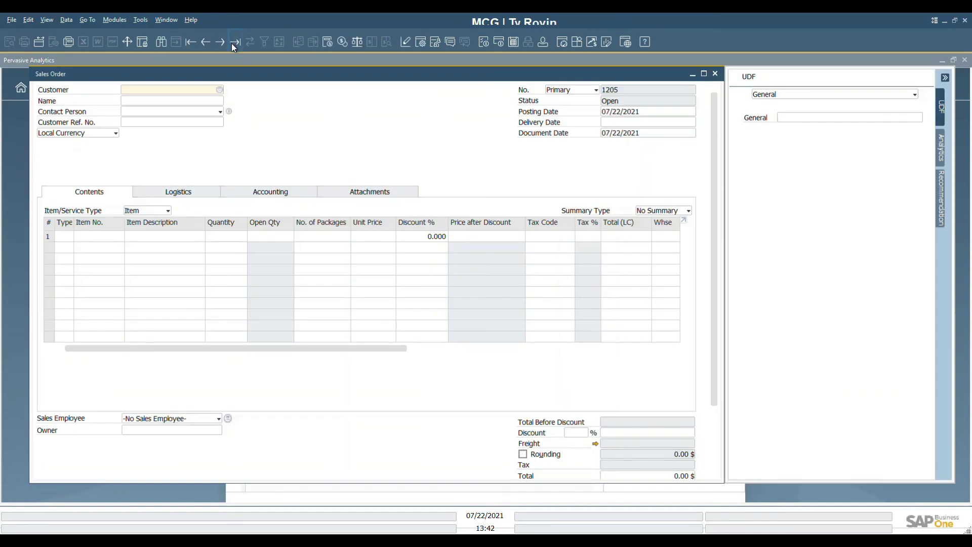
pyautogui.click(234, 42)
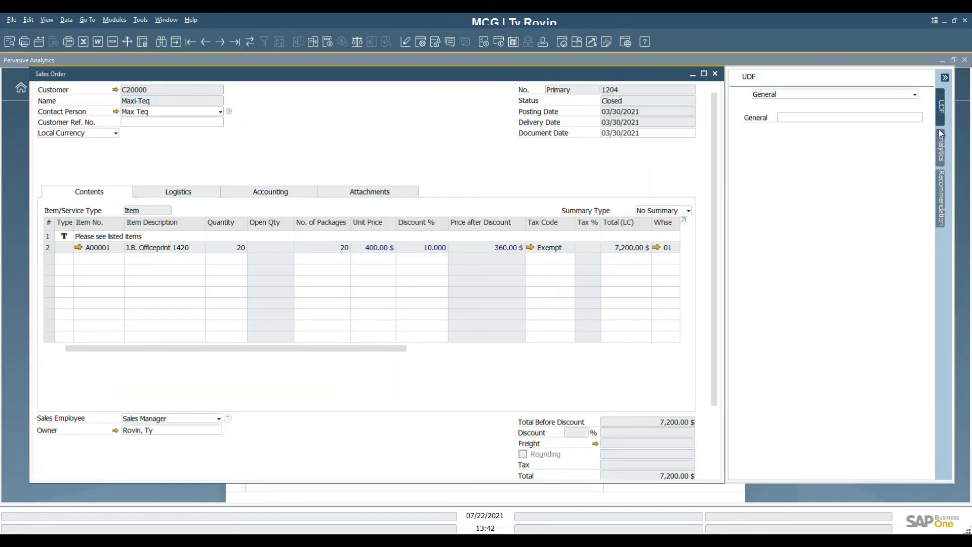
pyautogui.click(941, 147)
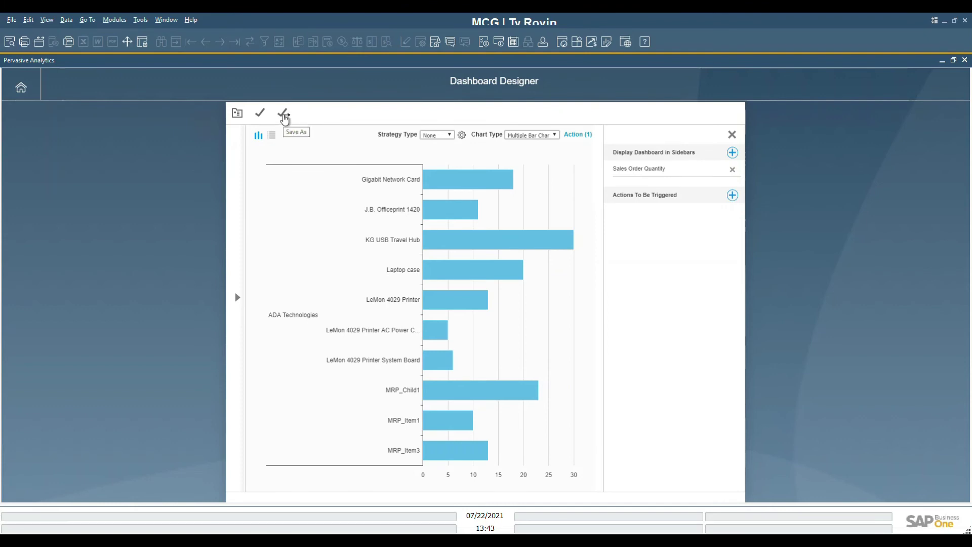
# Save As the dashboard with Dashboard Name 'Sales Order Quantity'.
pyautogui.click(283, 115)
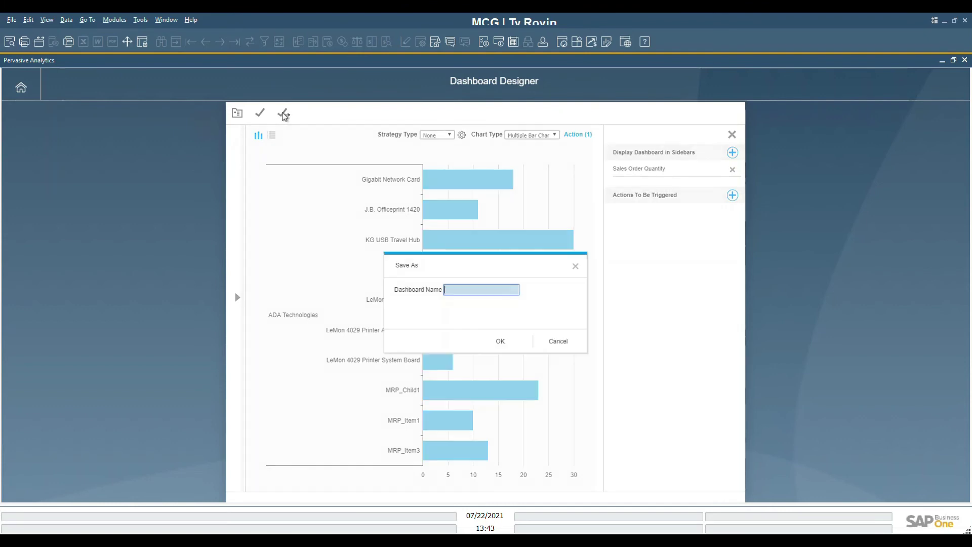
pyautogui.click(452, 290)
pyautogui.write('Sales Order Quantity')
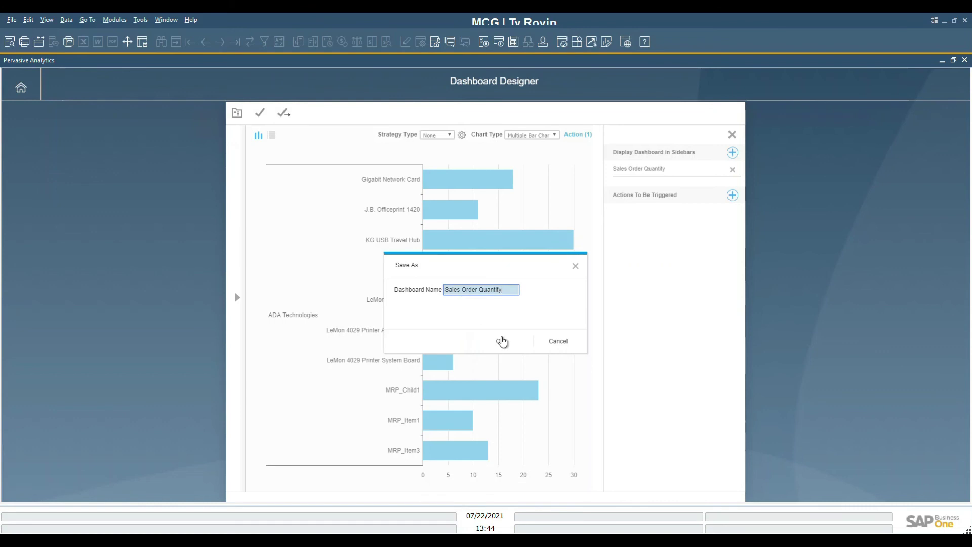
pyautogui.click(501, 343)
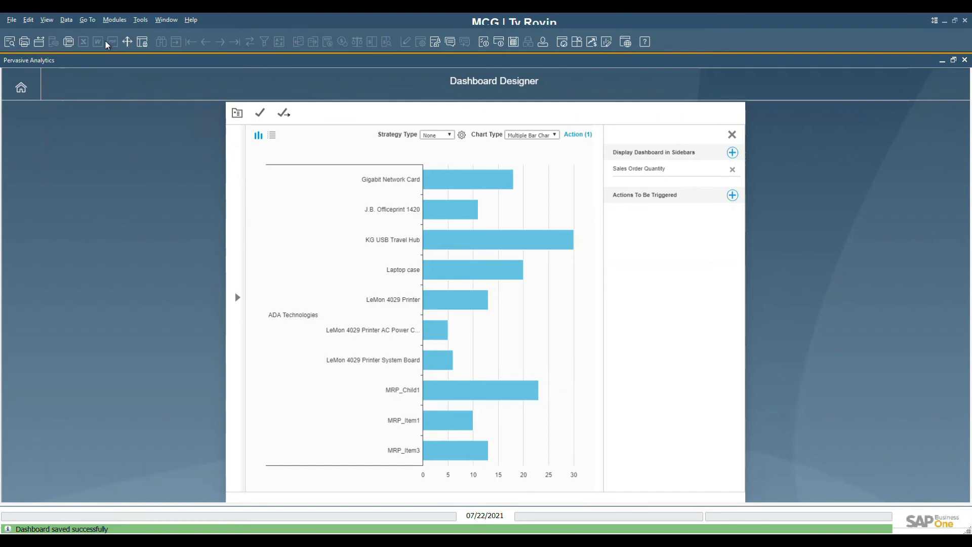
# Open a Sales Order from Modules > Sales - A/R and jump to the last record.
pyautogui.click(113, 23)
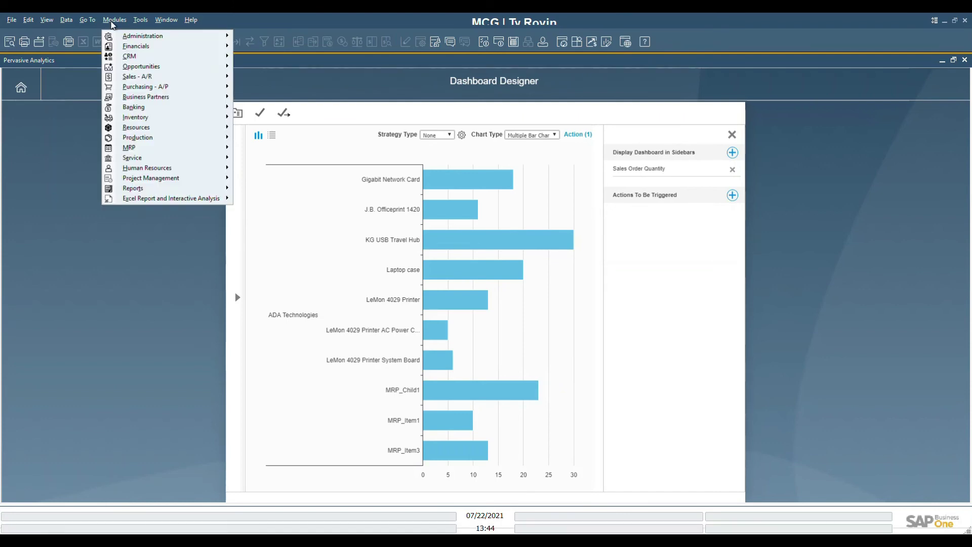
pyautogui.moveTo(137, 77)
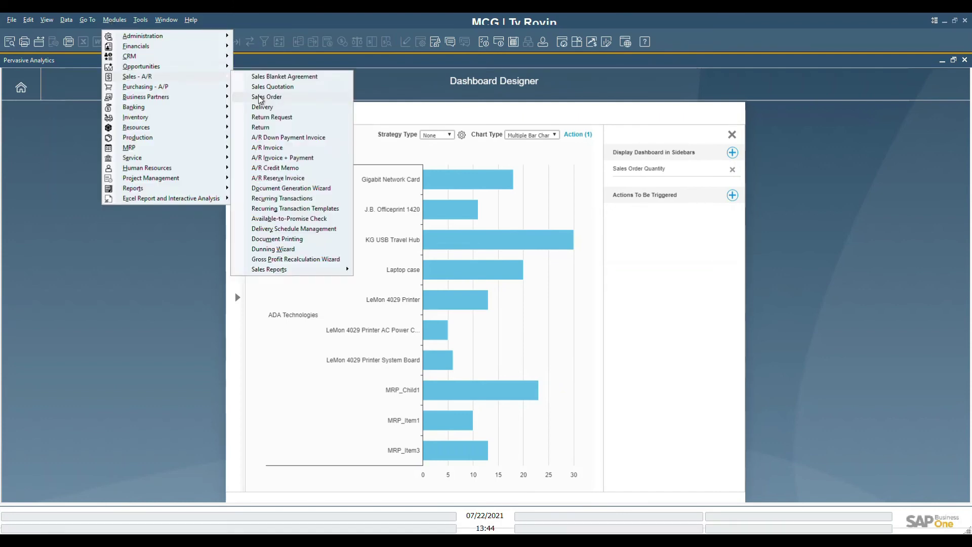
pyautogui.click(253, 97)
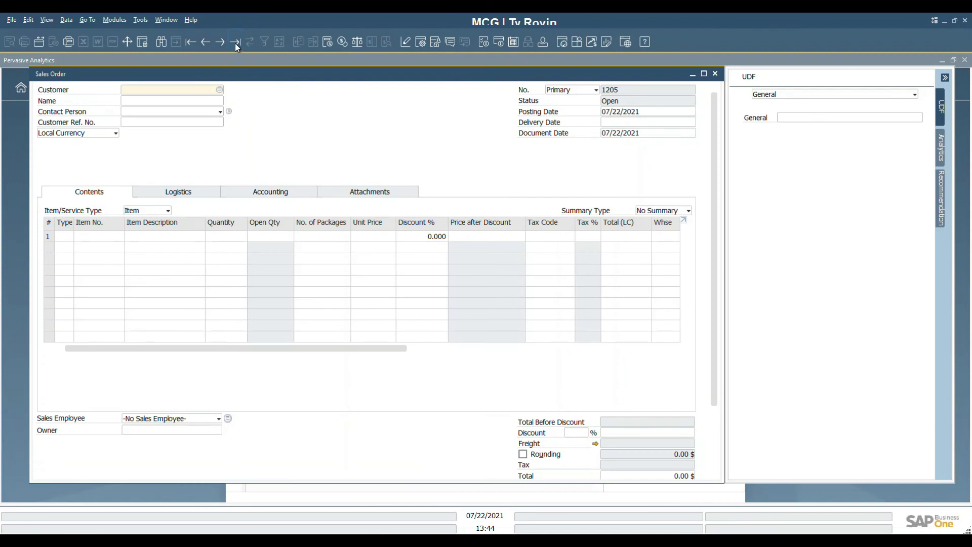
pyautogui.click(234, 42)
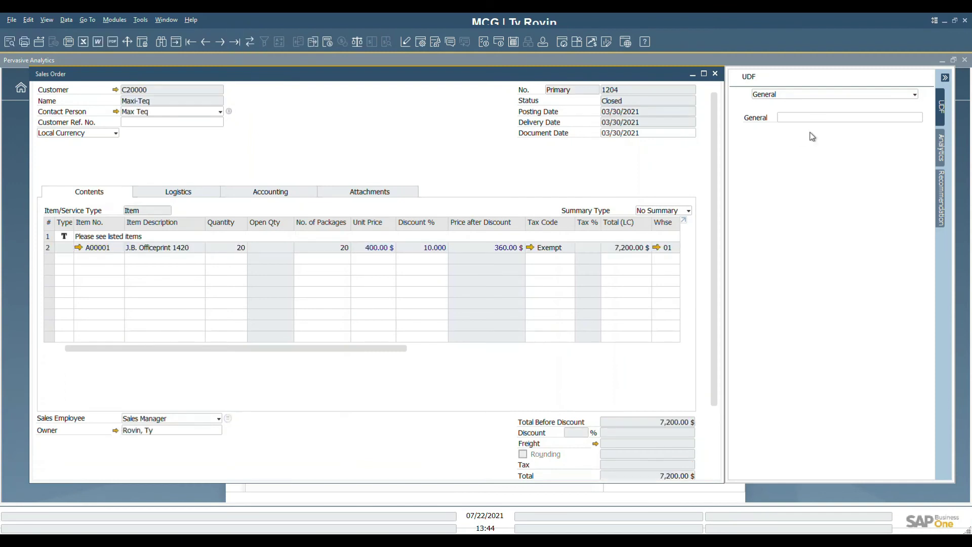
# Display the Sales Order Quantity bar chart in the order's Analytics sidebar and read individual bar values.
pyautogui.click(942, 151)
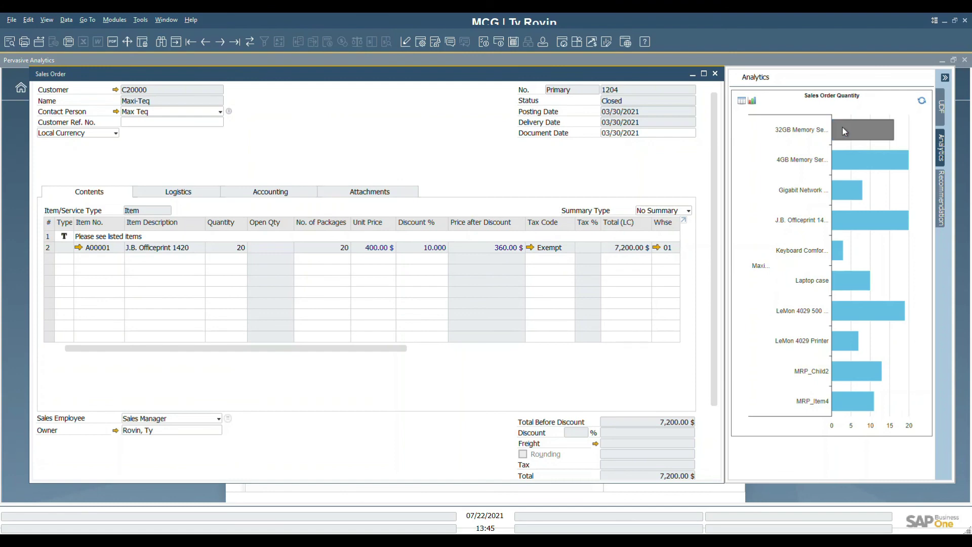
pyautogui.moveTo(842, 127)
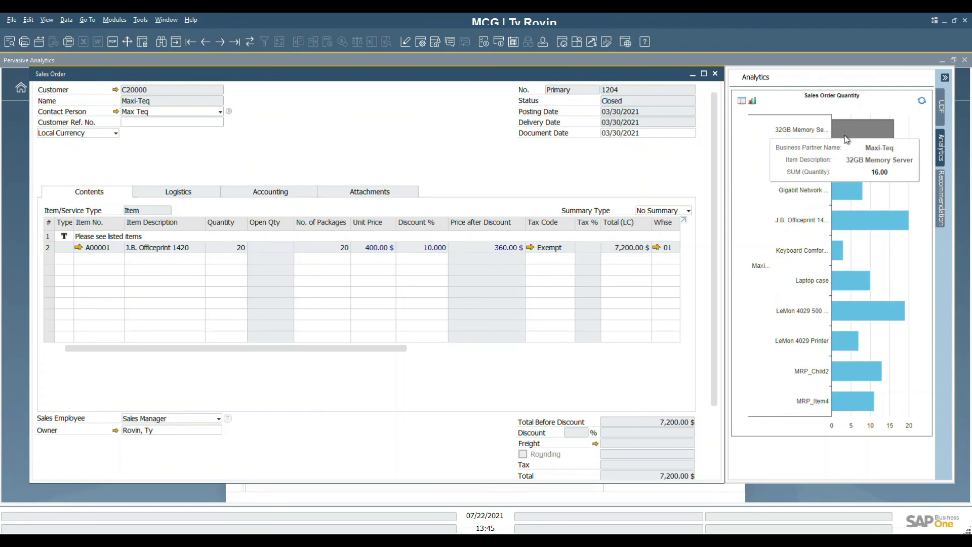
pyautogui.moveTo(852, 186)
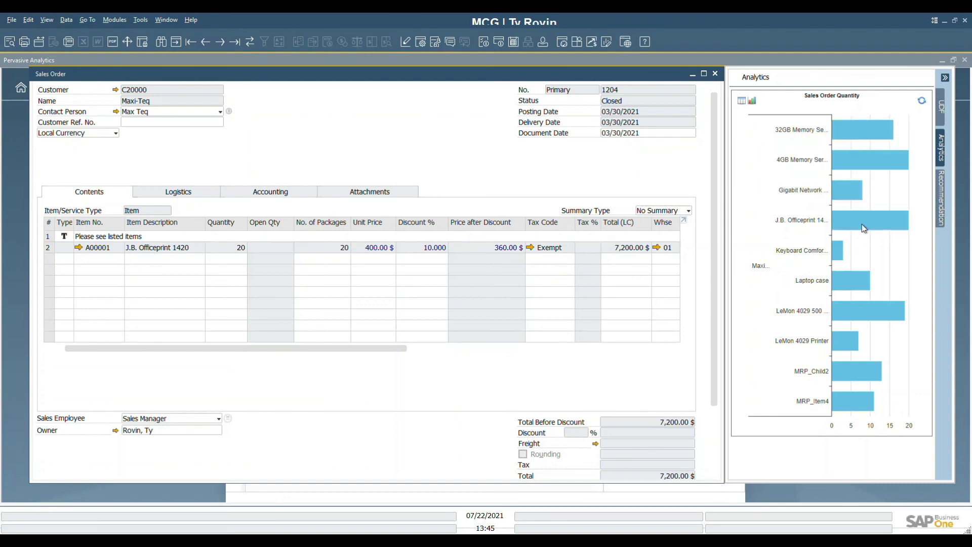
pyautogui.moveTo(864, 228)
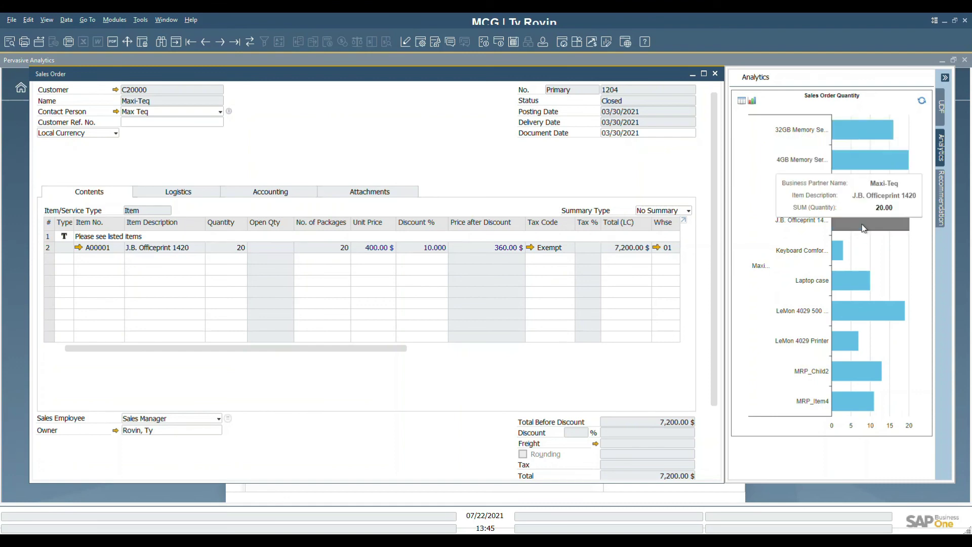
# Switch the Analytics chart to table view, listing Maxi-Teq's ten items from 32GB Memory Server to MRP_Item4.
pyautogui.click(742, 101)
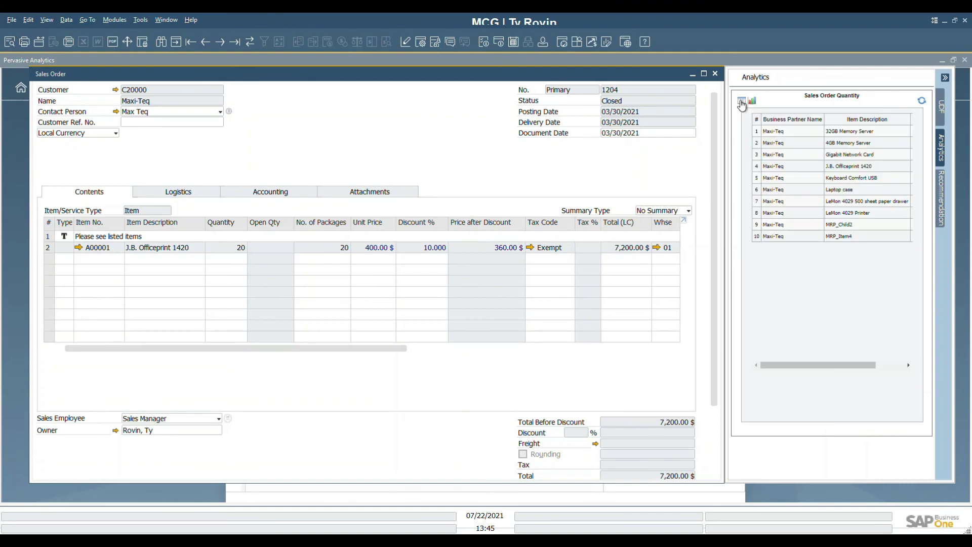